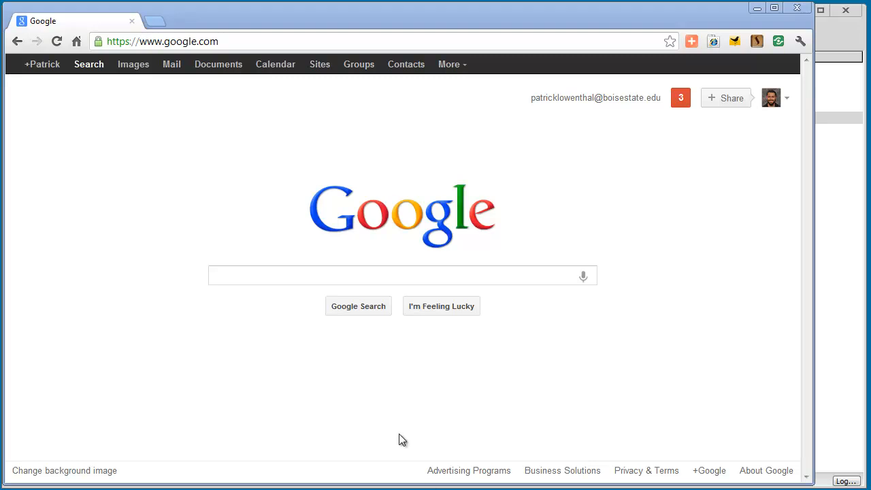
Search Google for 'Filezilla' and open the 'FileZilla - The free FTP solution' homepage.
left_click(292, 277)
type("F")
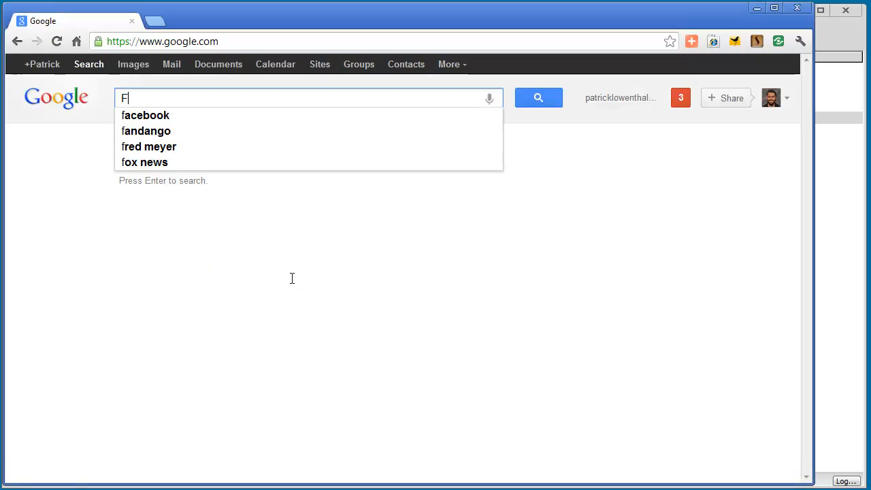
type("ilezilla")
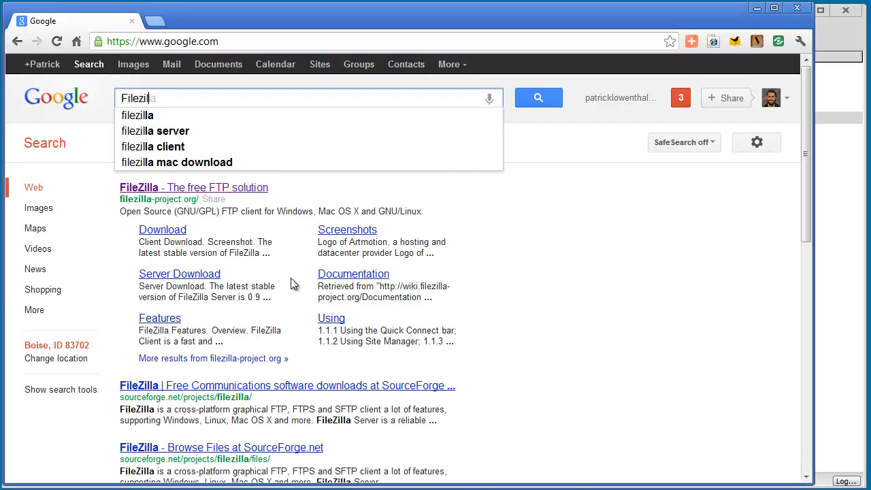
key("Return")
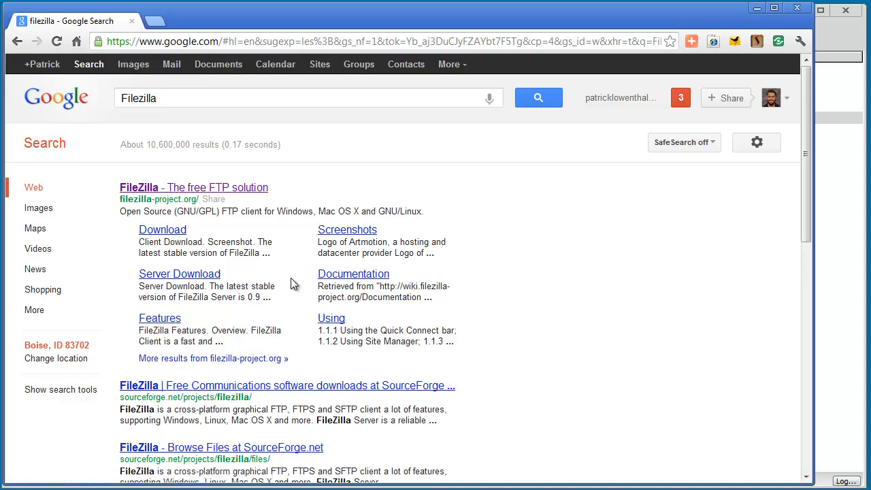
left_click(221, 189)
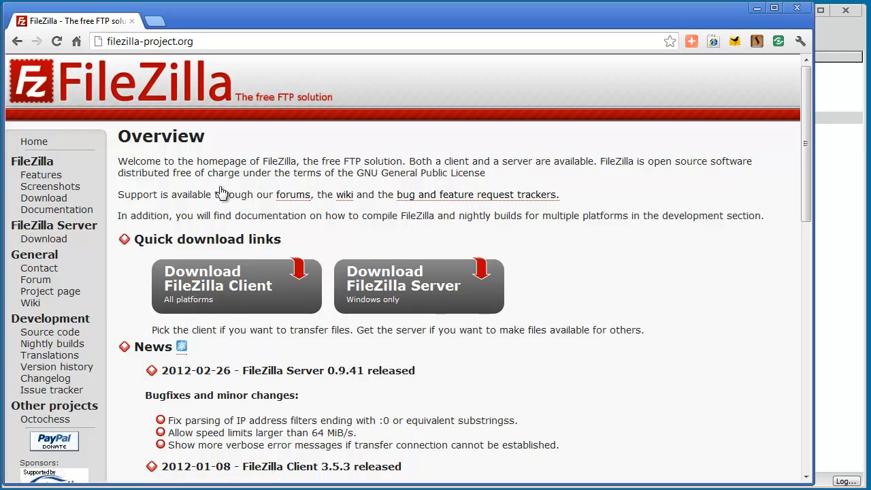
Download FileZilla_3.5.3_win32-setup.exe from the Client download page and run the installer.
left_click(228, 292)
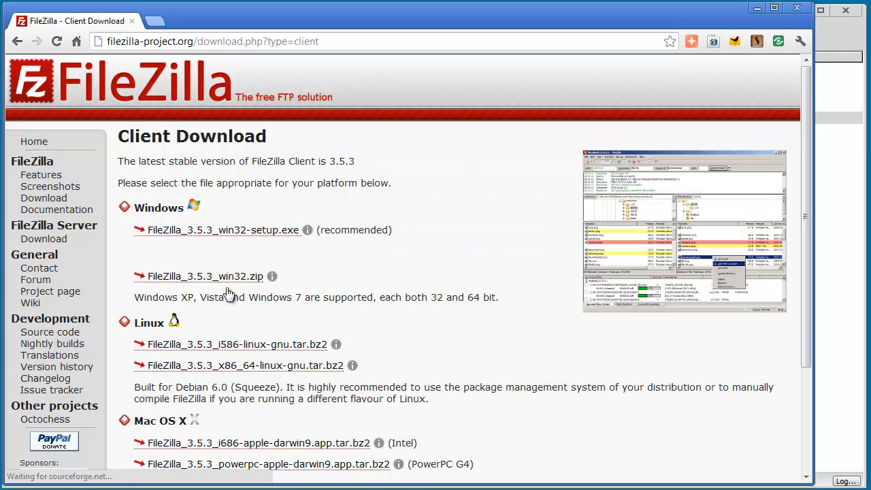
left_click(226, 244)
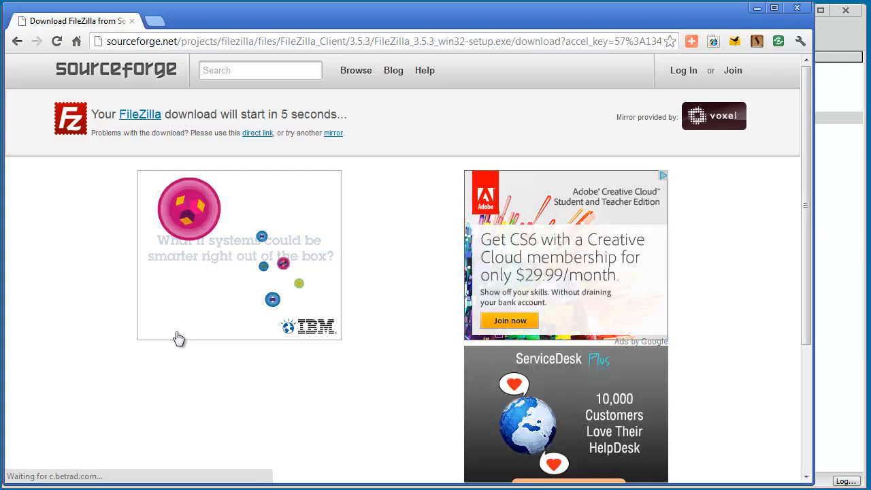
left_click(141, 475)
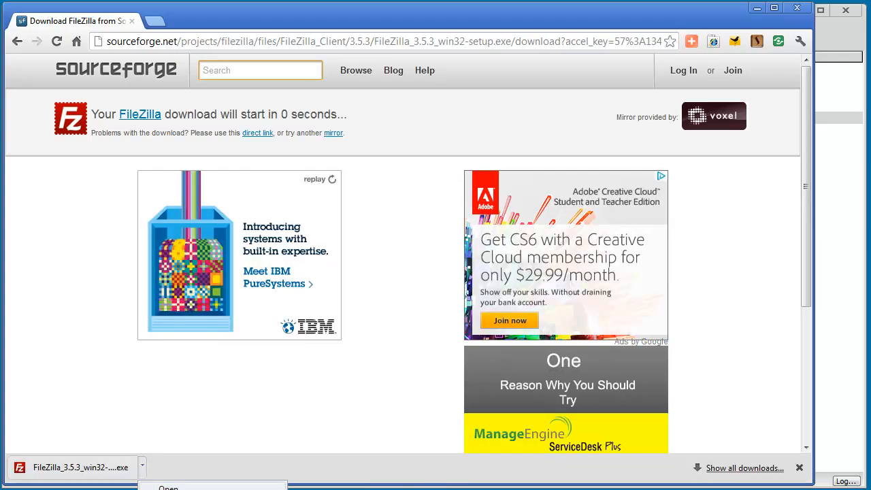
left_click(168, 487)
left_click(692, 412)
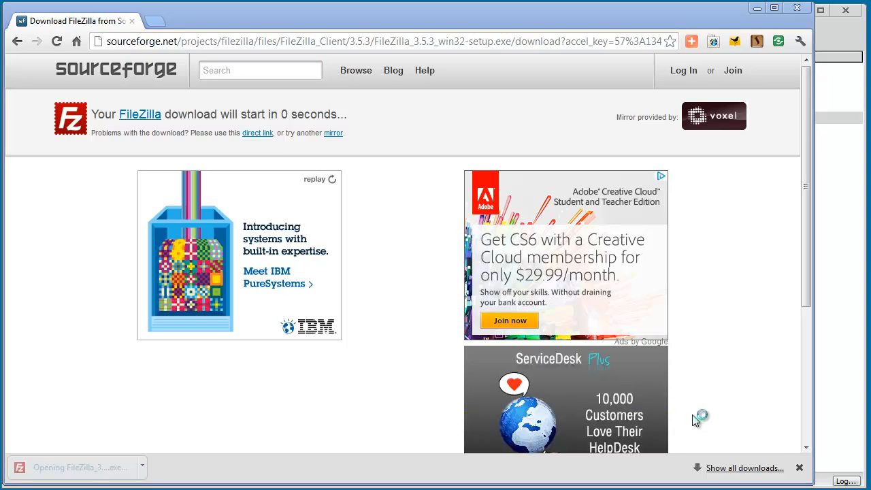
Install FileZilla Client 3.5.3 for all users with default components and install folder.
left_click(500, 385)
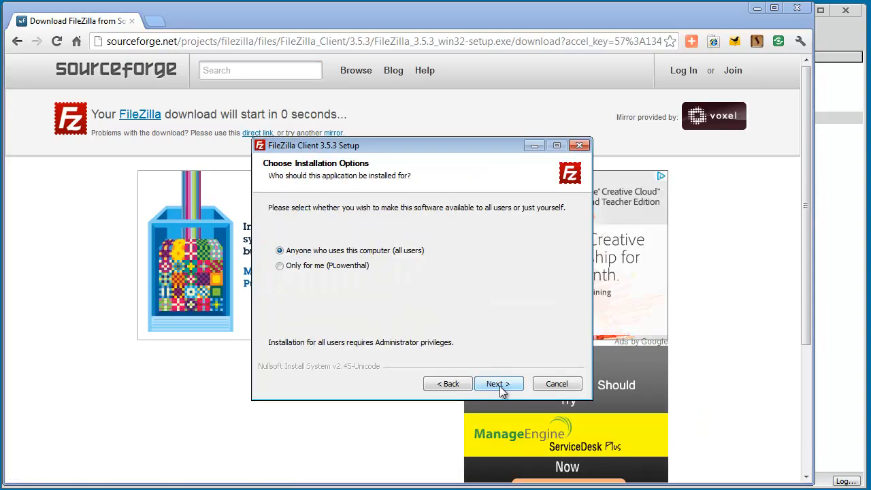
left_click(500, 385)
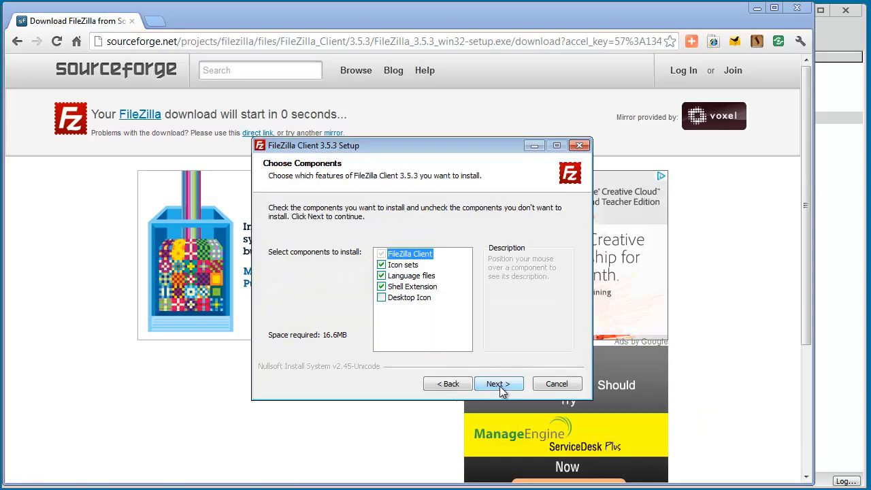
left_click(503, 389)
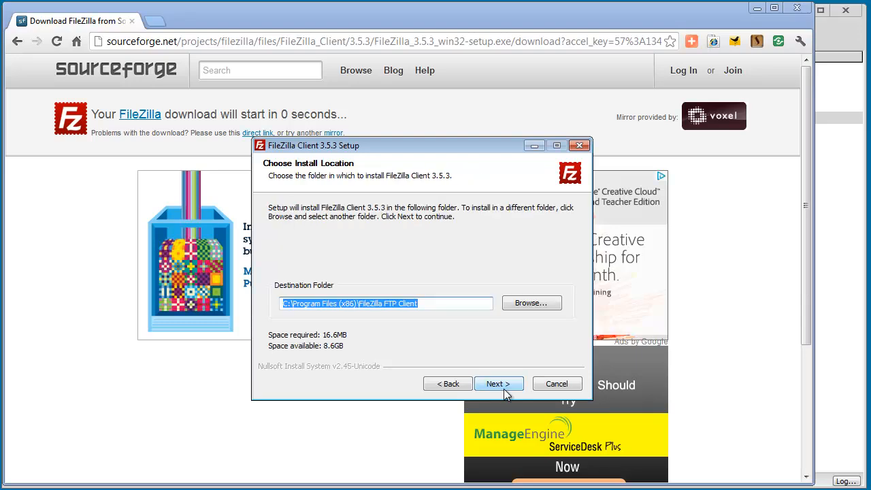
left_click(504, 389)
left_click(505, 387)
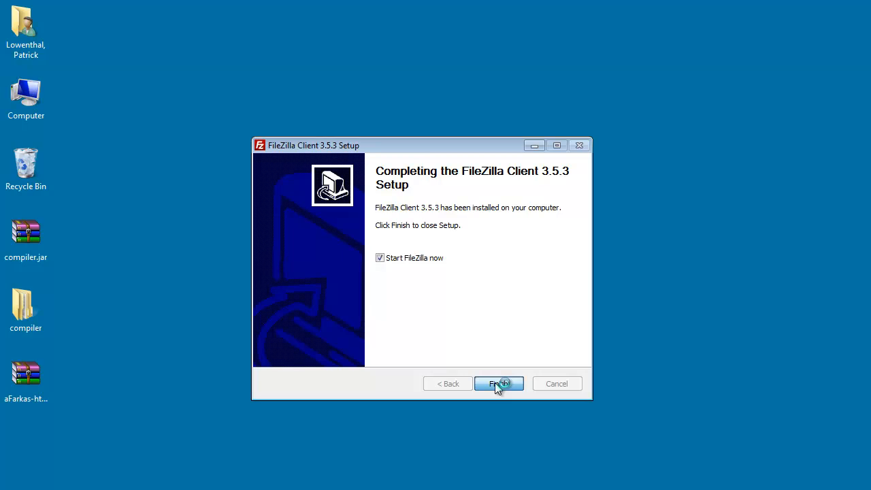
Launch FileZilla after setup, dismiss the welcome message, and move the window to the top-left.
left_click(498, 384)
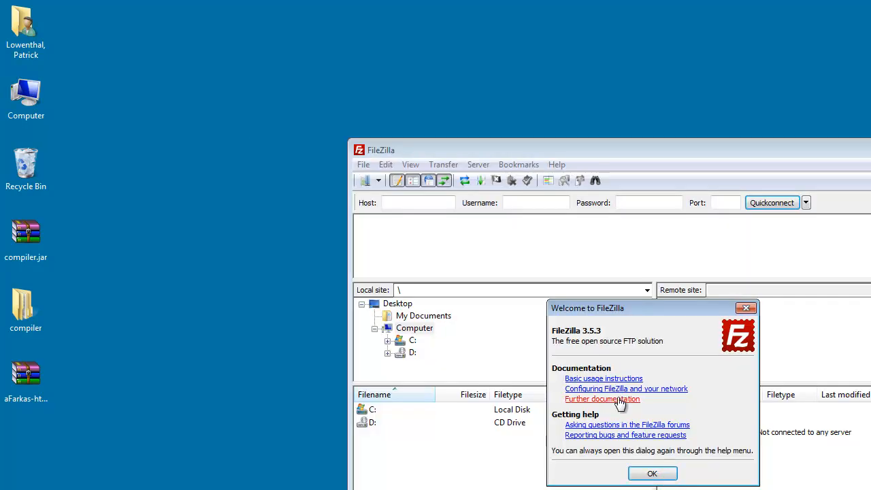
left_click(653, 473)
left_click_drag(592, 152, 286, 19)
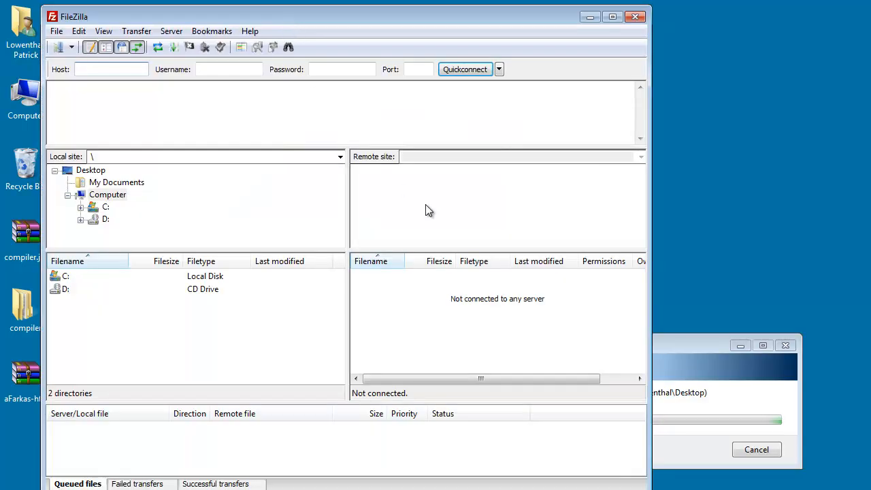
left_click(672, 345)
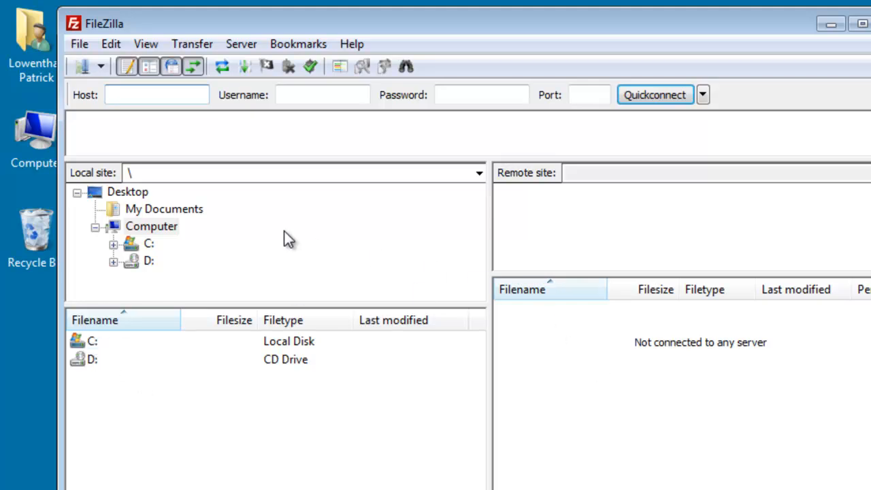
Navigate in Windows Explorer to Documents > My Web Sites > ucdenver.
double_click(30, 71)
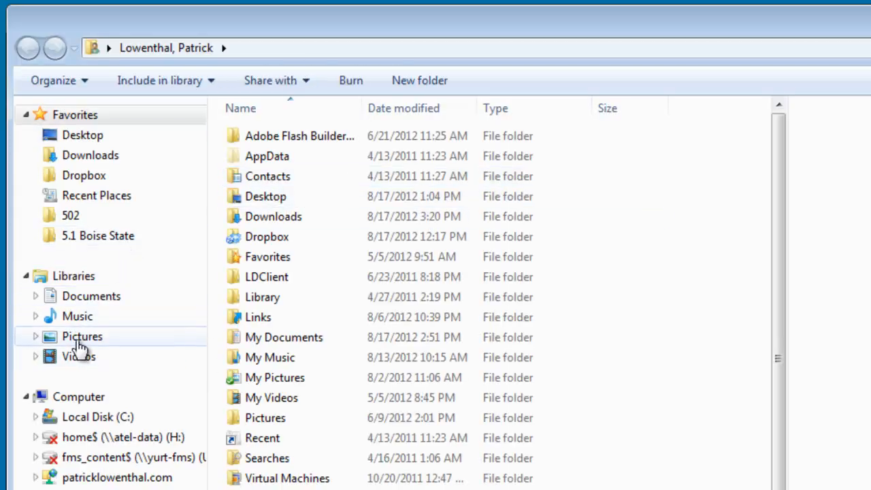
left_click(82, 298)
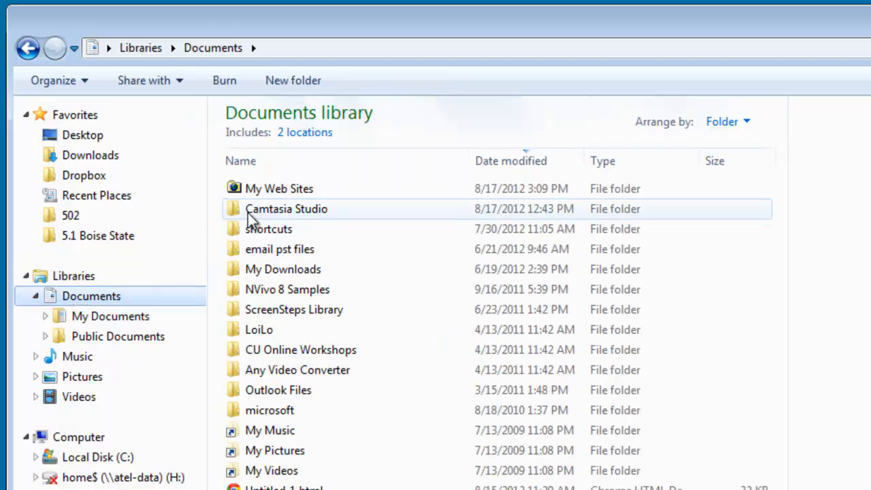
double_click(279, 185)
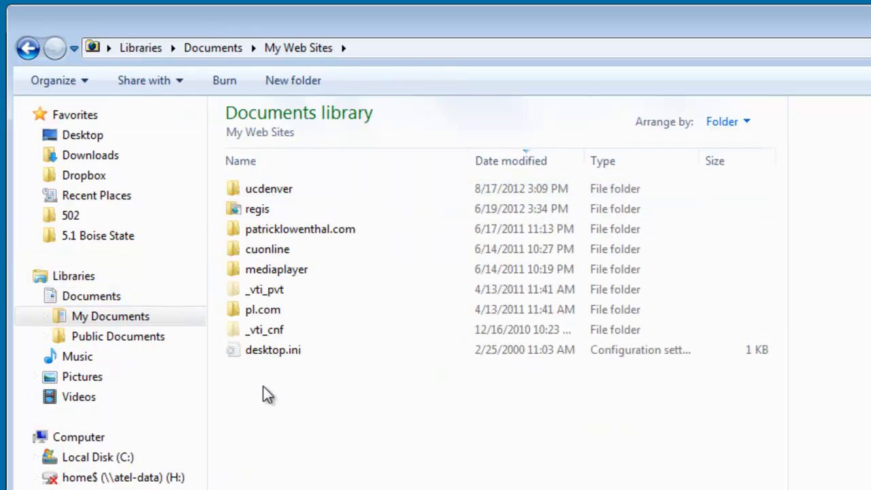
double_click(281, 191)
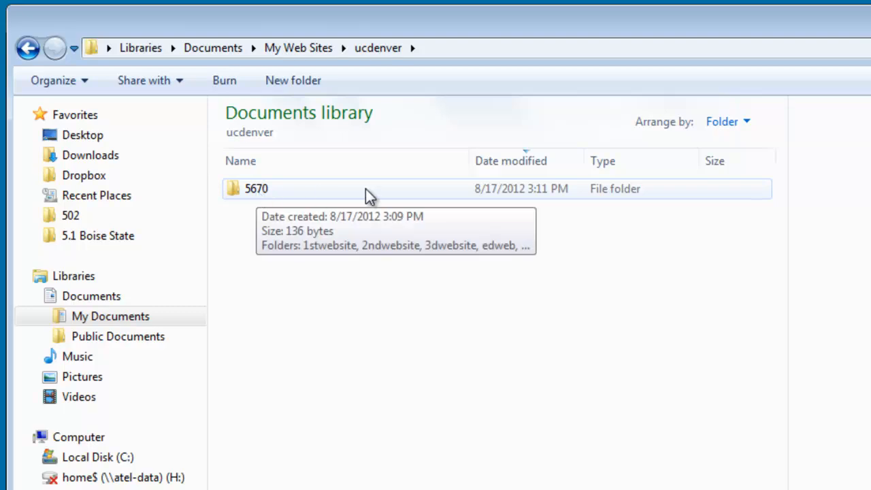
Create a new folder named 5990 inside ucdenver and open it.
left_click(312, 84)
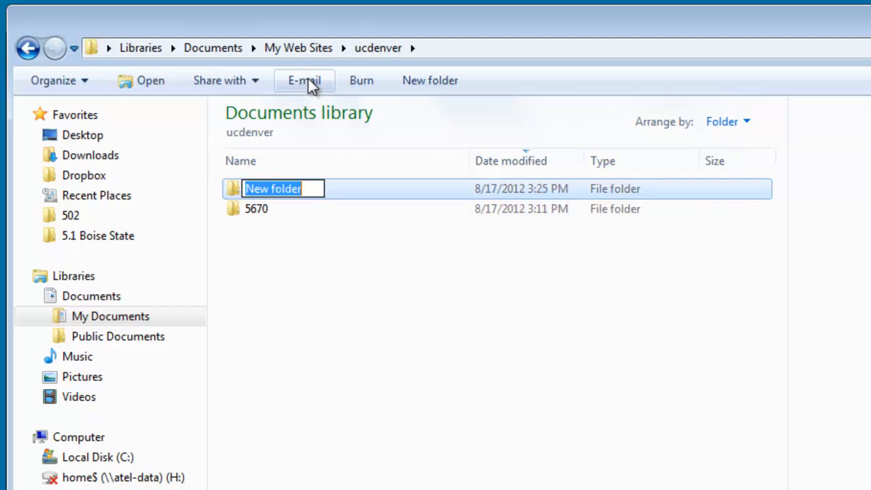
type("5")
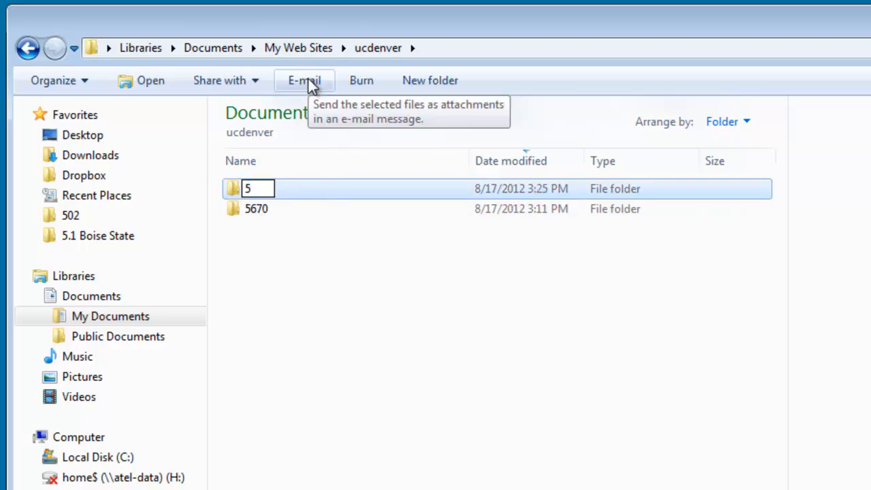
type("990")
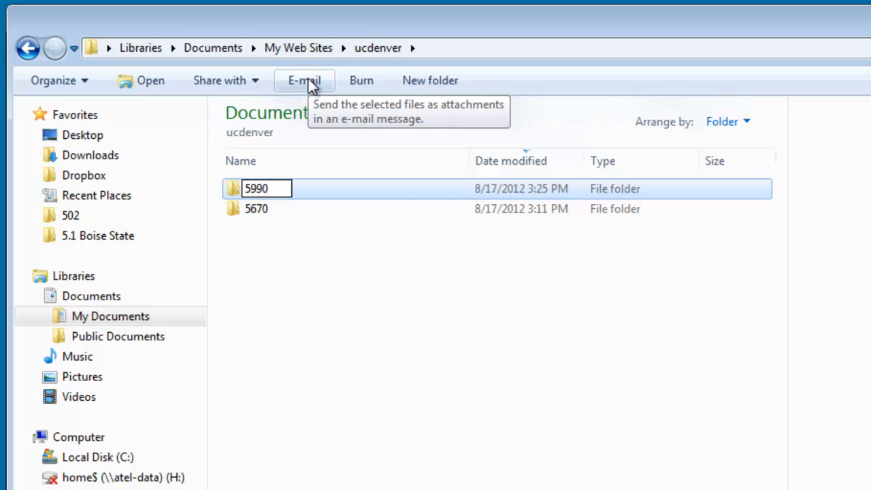
left_click(347, 279)
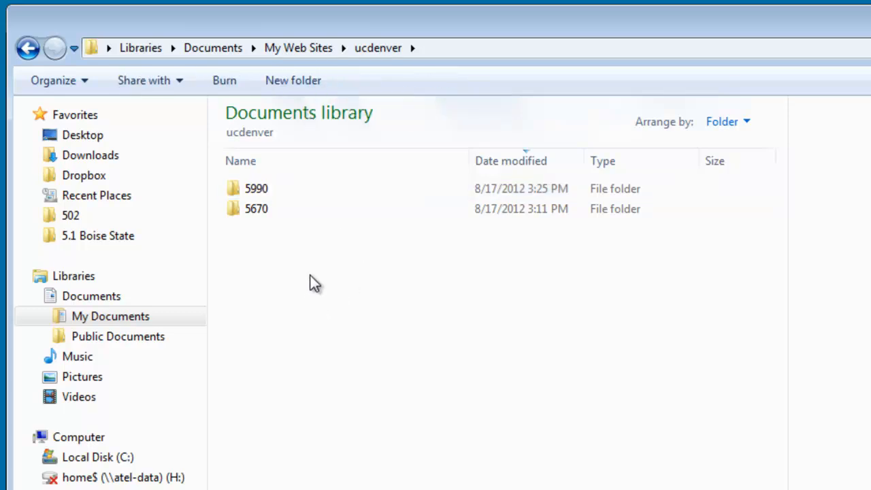
double_click(252, 192)
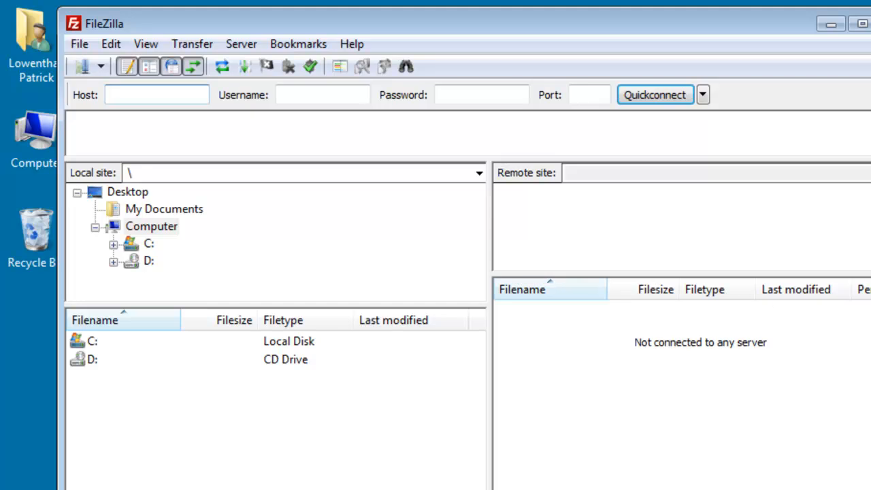
Create a new Site Manager entry named ouray.
left_click(79, 44)
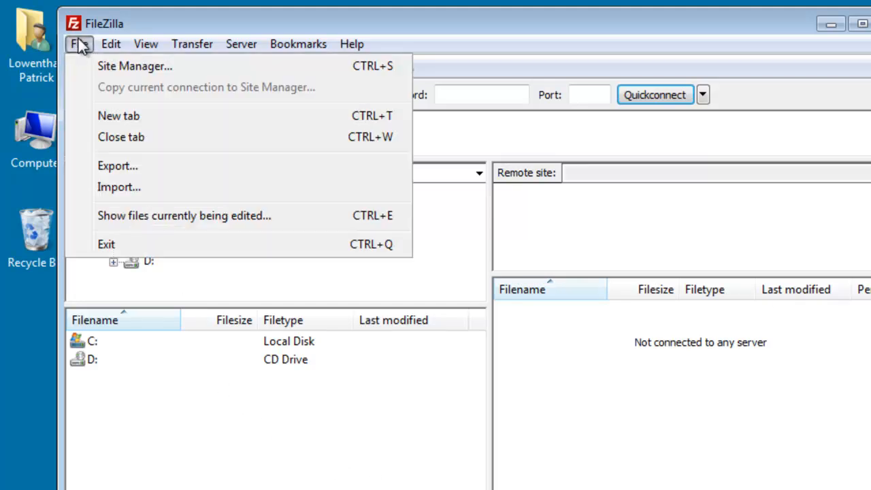
left_click(111, 67)
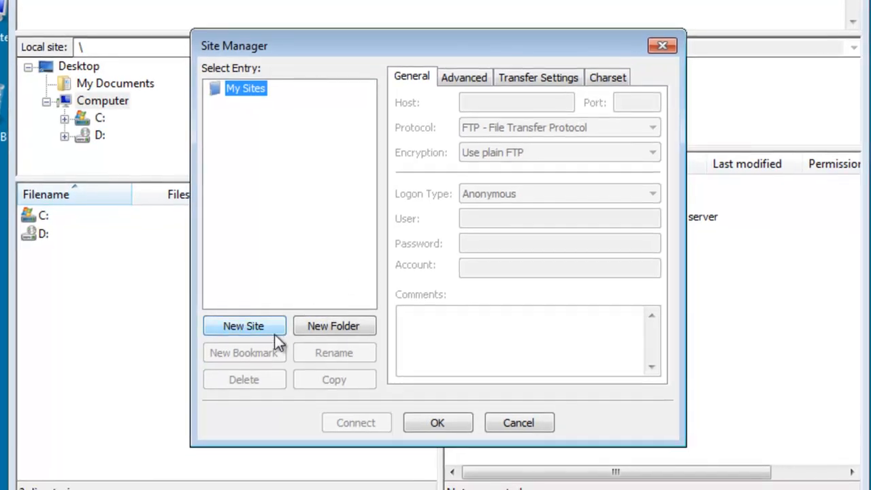
left_click(296, 429)
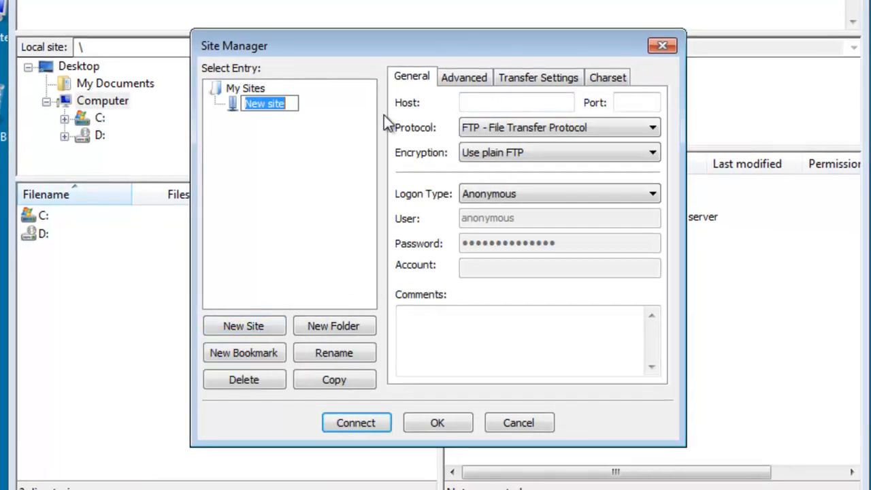
type("ouray")
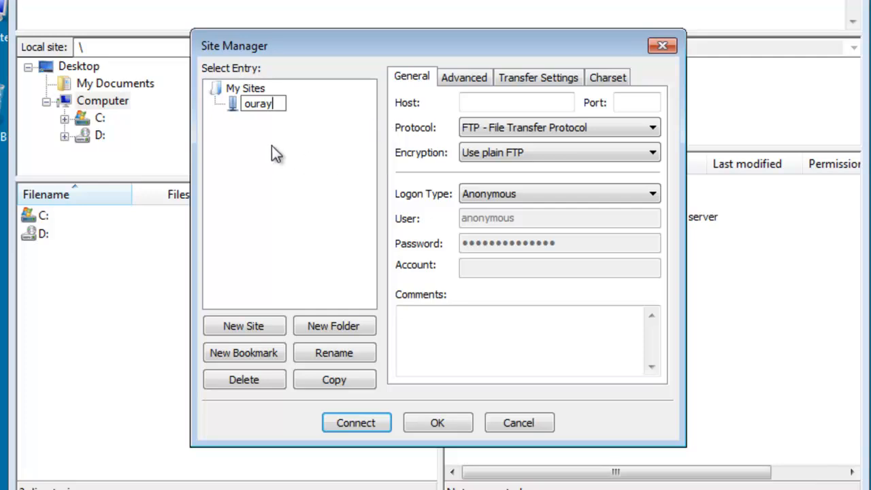
key("Return")
Set the ouray host to ouray.ucdenver.edu, port 22, protocol SFTP, logon type Normal.
left_click(520, 104)
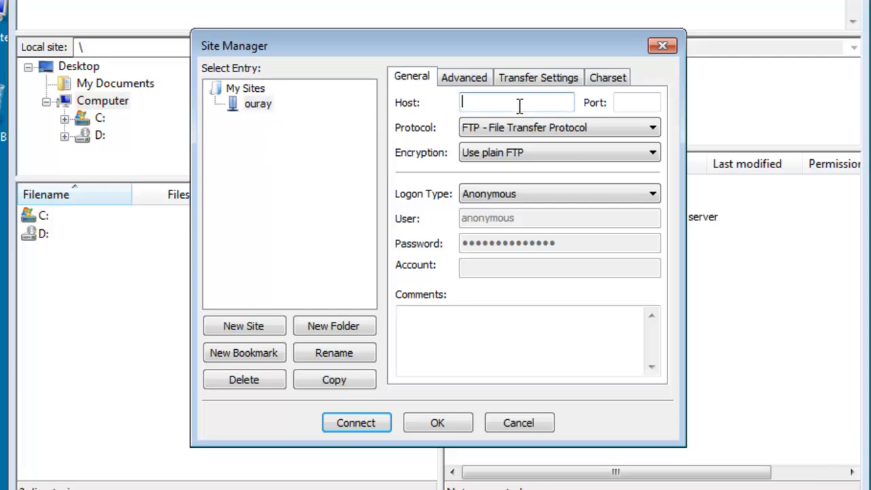
type("ouray.ucdenver.edu")
key("Tab")
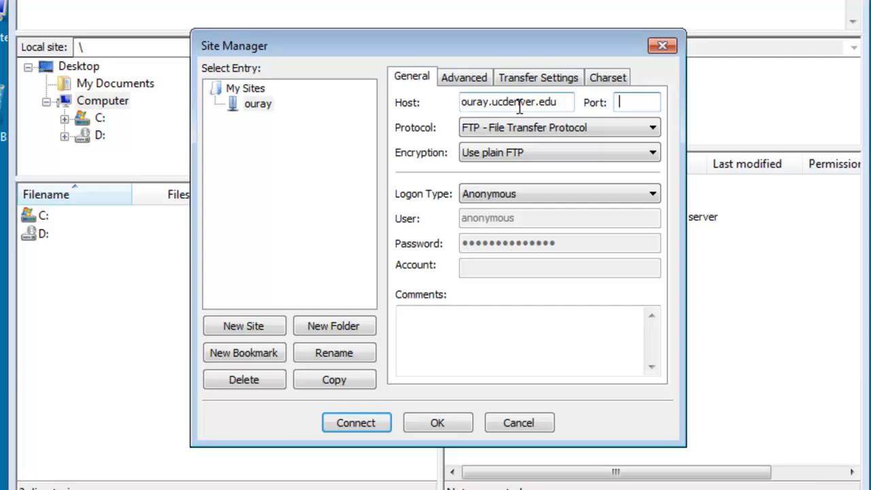
type("22")
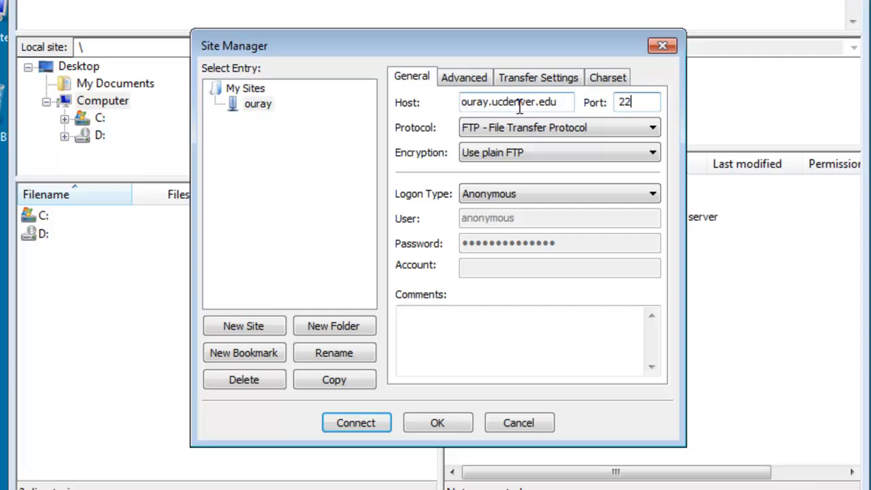
left_click(613, 129)
left_click(590, 155)
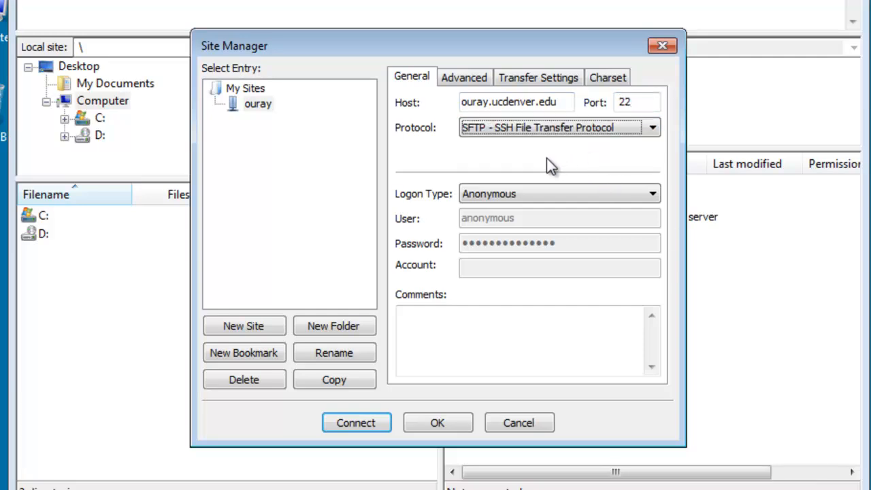
left_click(532, 194)
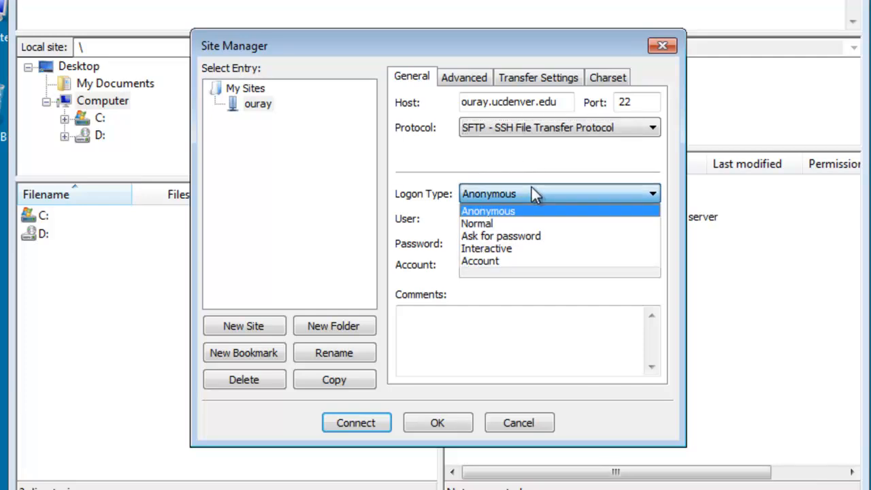
left_click(520, 223)
Replace the anonymous username with the account username and enter the account password.
left_click_drag(540, 220, 421, 222)
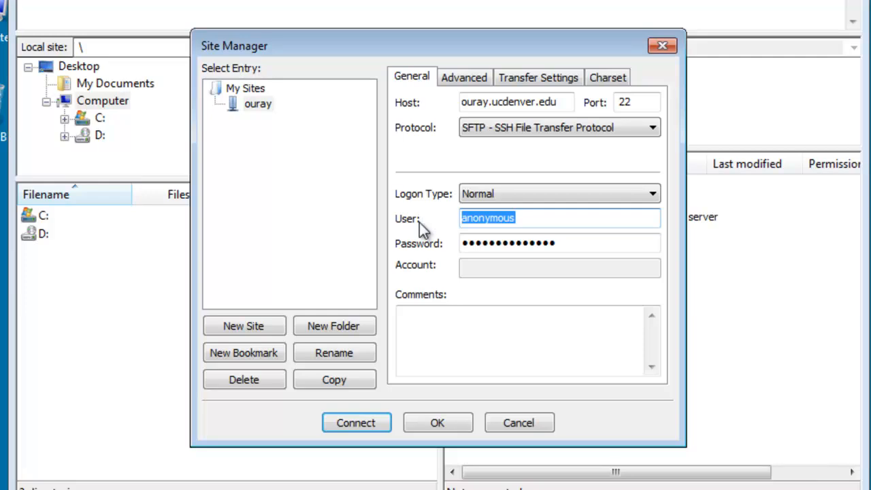
type("plowent")
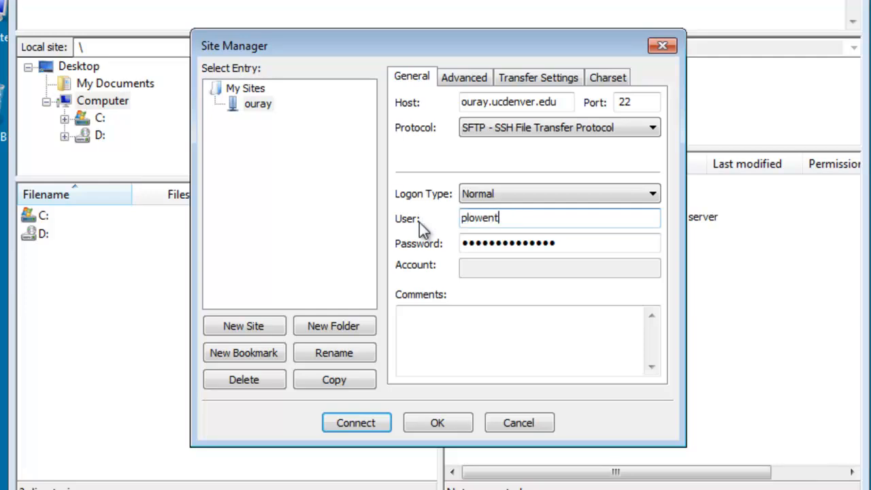
key("BackSpace")
key("BackSpace")
key("BackSpace")
key("BackSpace")
key("BackSpace")
key("BackSpace")
type("rlowent")
key("Tab")
type("••••••")
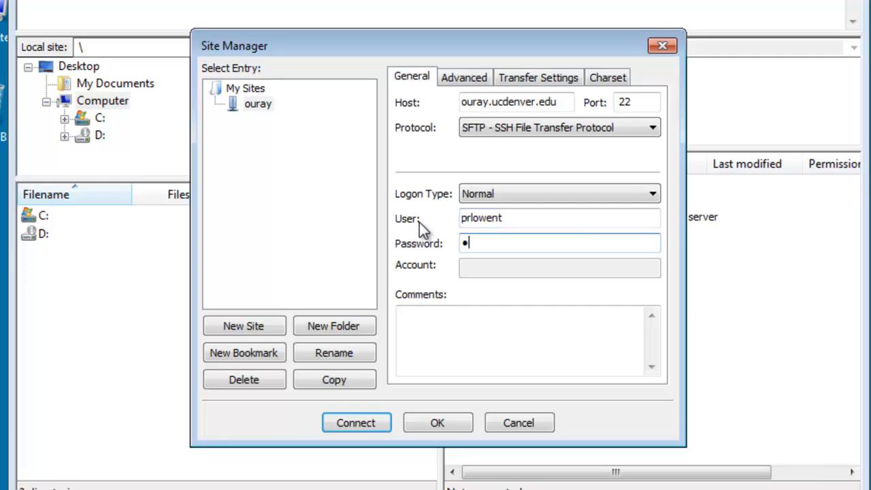
type("••••")
left_click(486, 76)
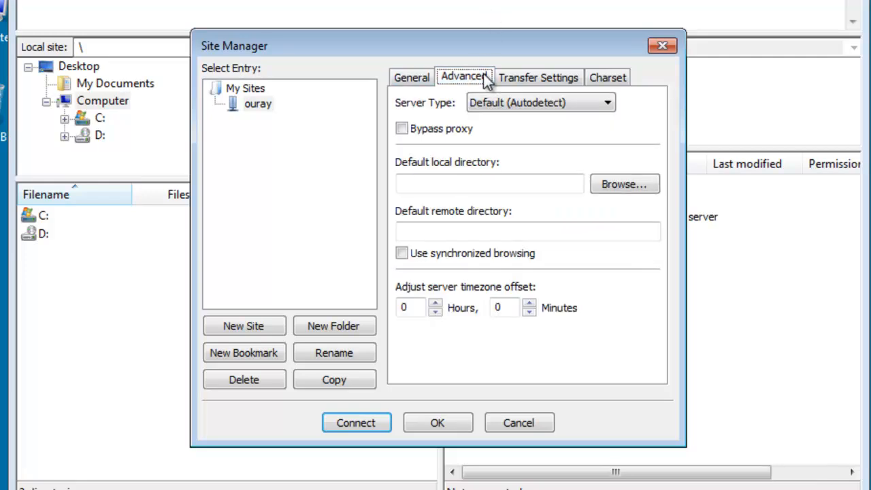
left_click(457, 187)
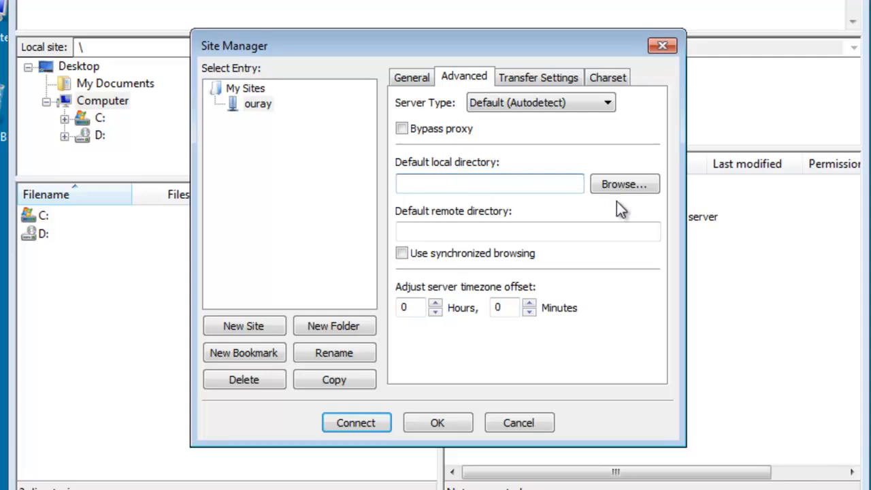
Set the ouray site's default local directory to Documents\My Web Sites and save the site.
left_click(625, 185)
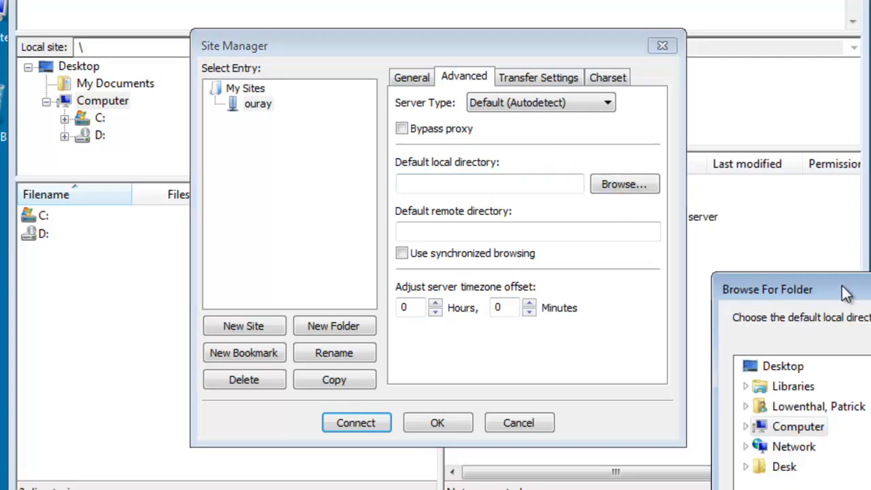
left_click_drag(842, 287, 491, 194)
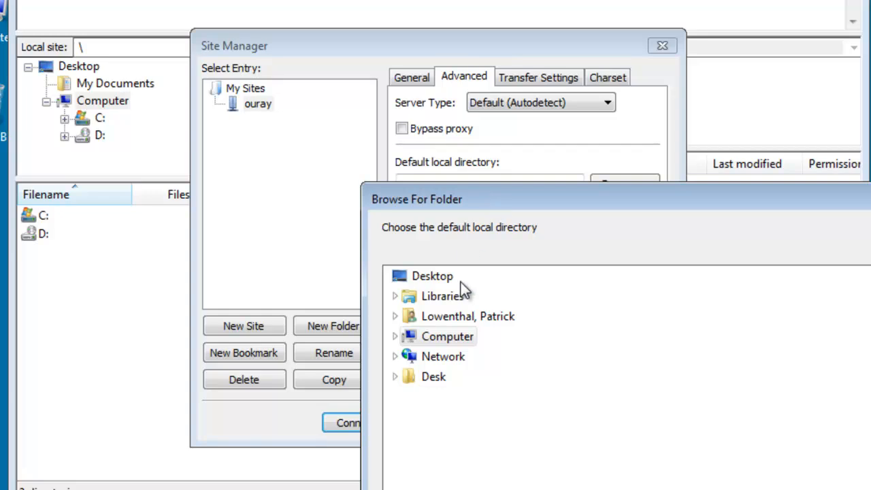
left_click(452, 305)
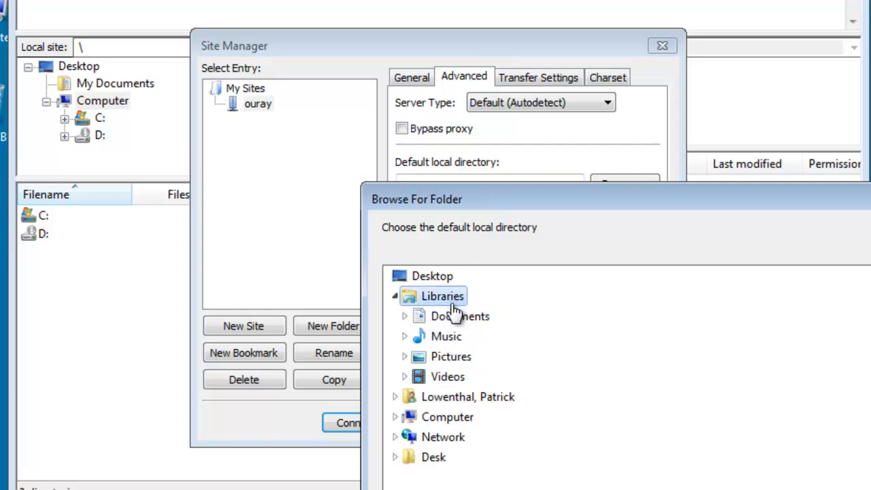
left_click(453, 318)
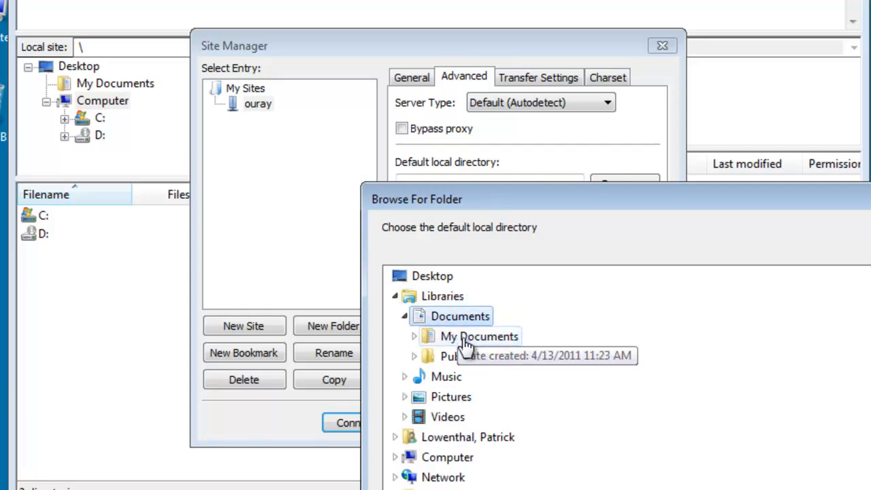
left_click(465, 339)
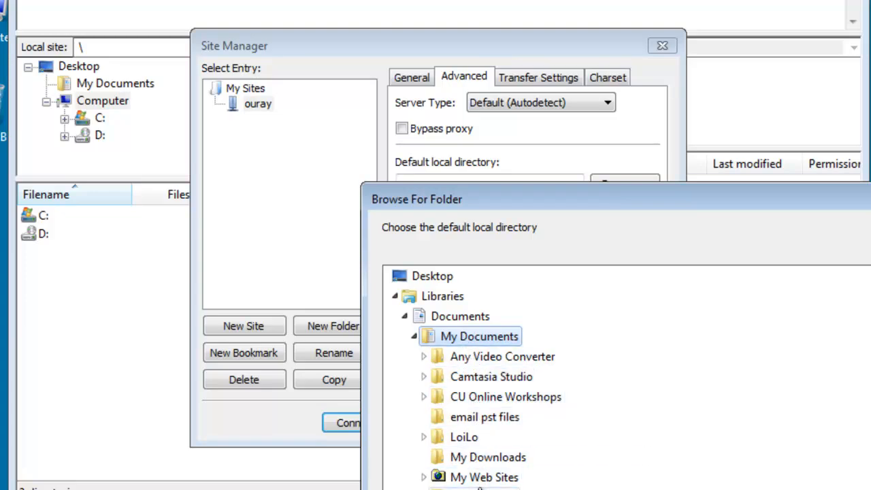
left_click(480, 478)
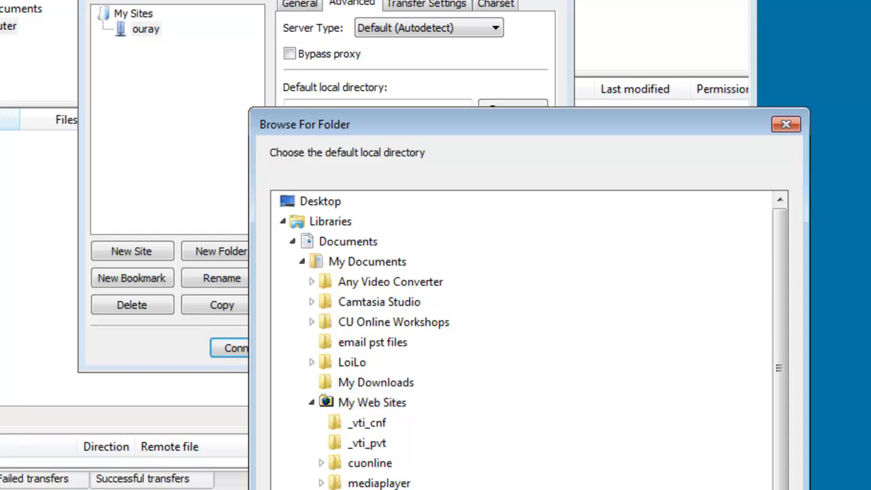
key("Return")
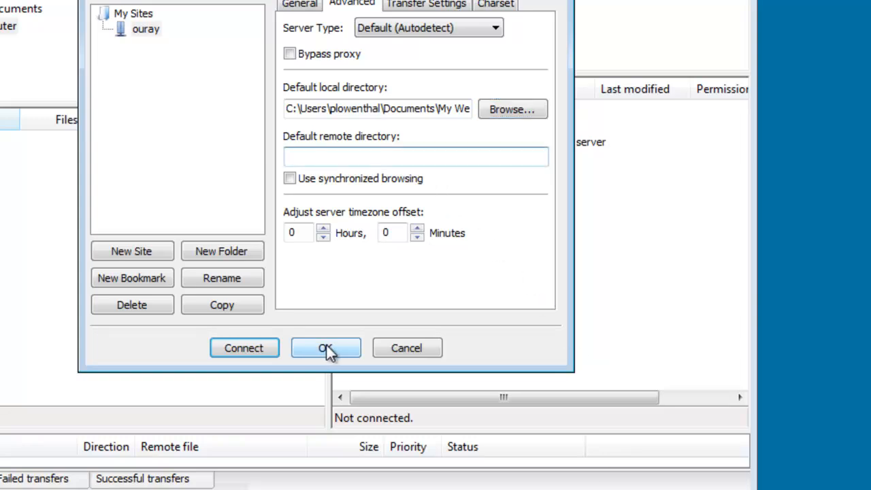
left_click(326, 348)
Connect to the saved ouray site, trust its host key, and maximize FileZilla.
left_click(87, 55)
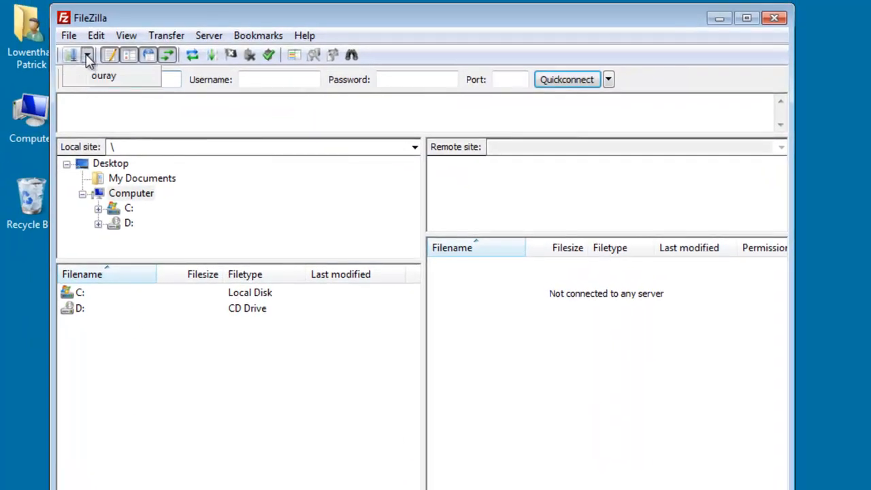
left_click(98, 78)
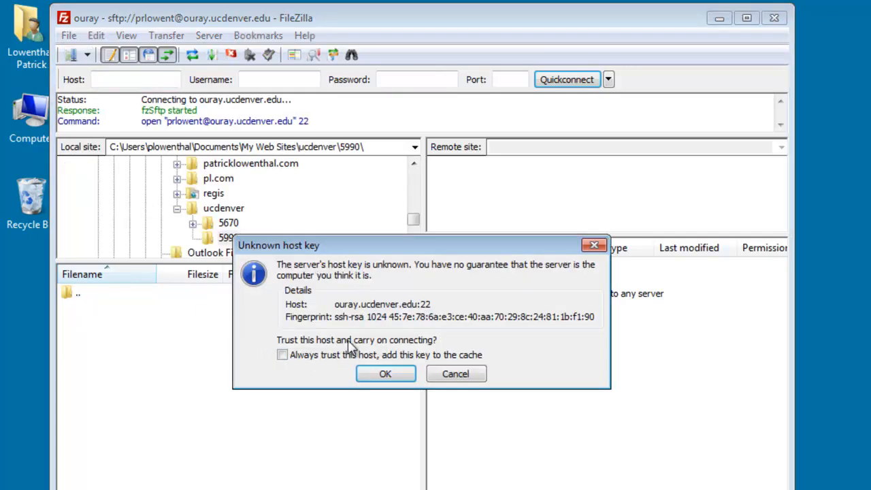
left_click(402, 381)
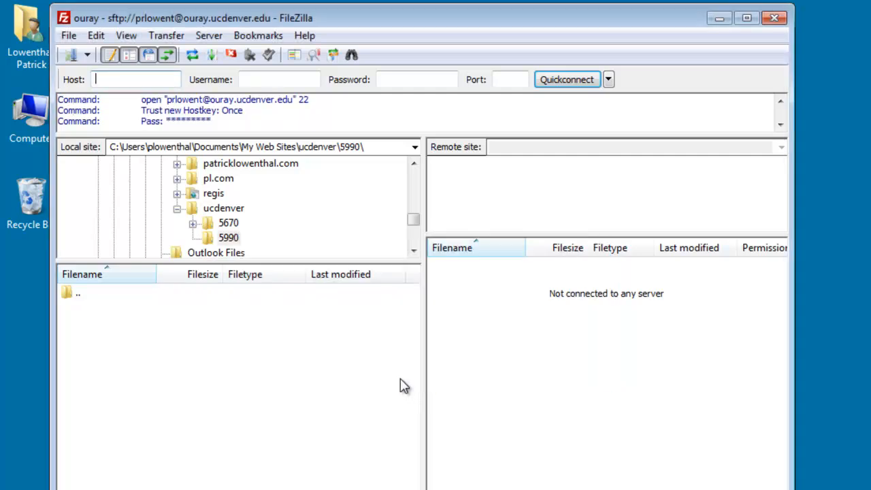
key("super+Up")
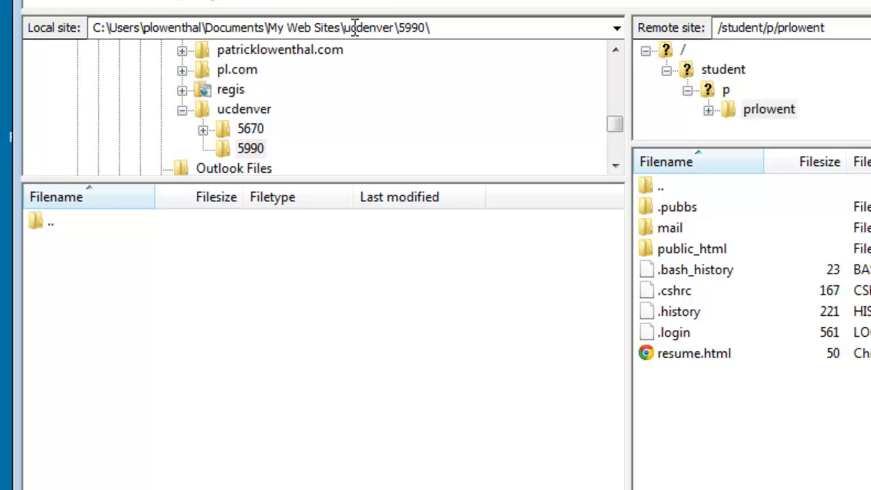
Select the My Web Sites portion of the local path field.
left_click(333, 27)
left_click(289, 27)
left_click_drag(269, 27, 326, 28)
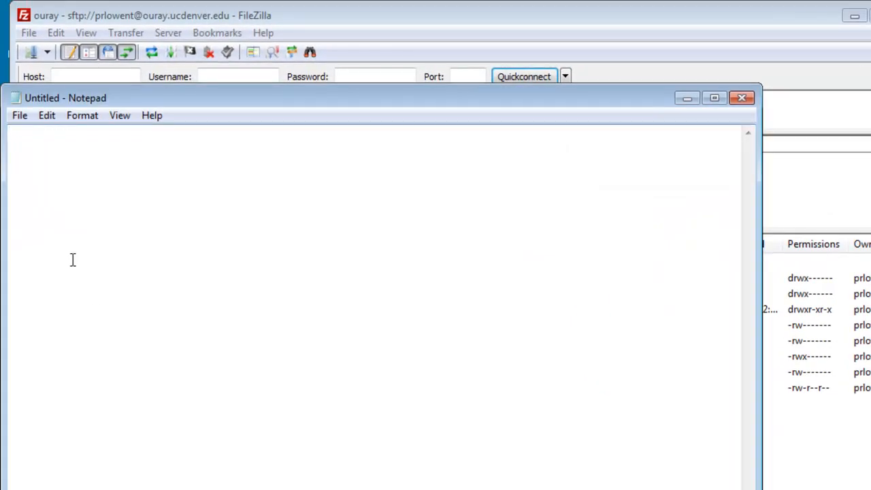
Start a new Notepad document and type the heading '<h1>sample Resume'.
left_click(20, 115)
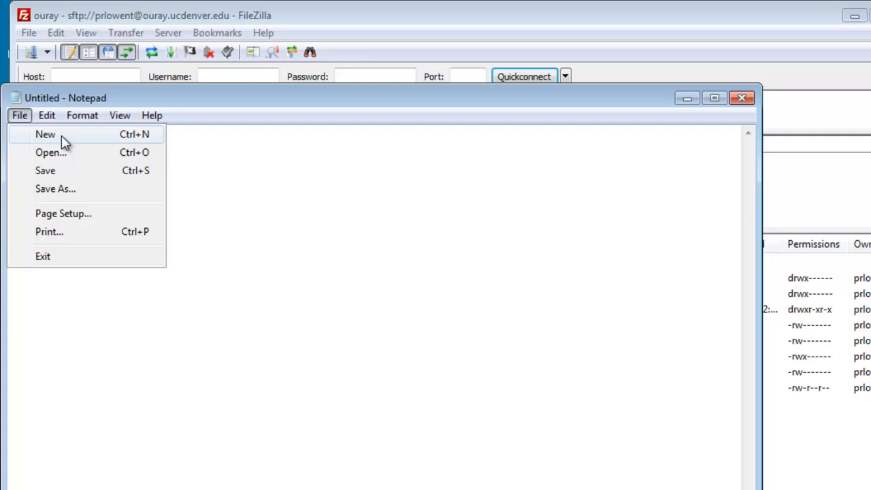
left_click(282, 168)
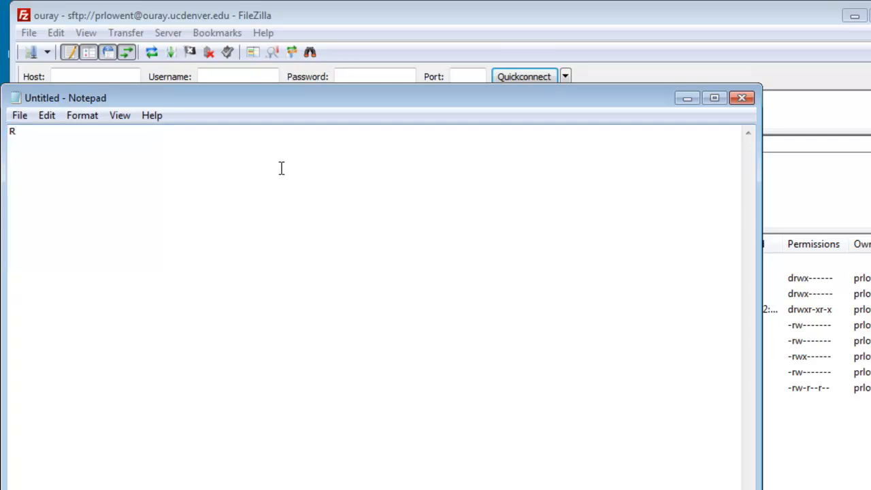
type("sample Resume")
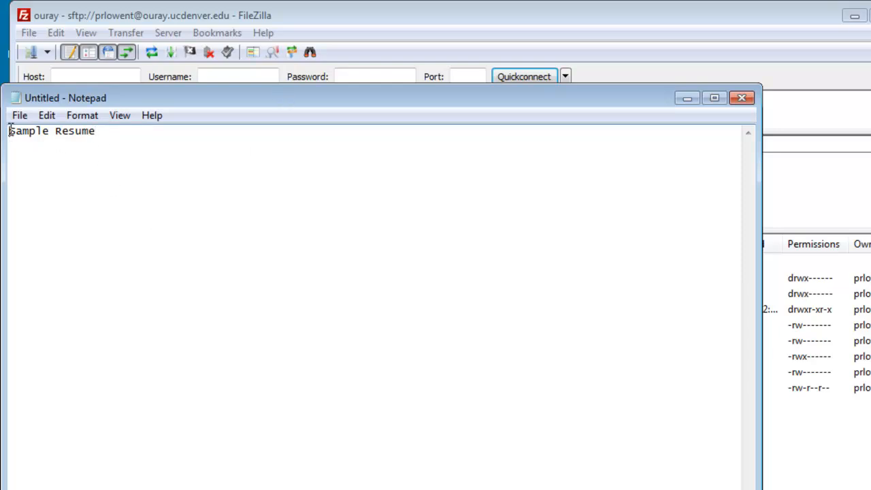
left_click(9, 131)
type("<h1>")
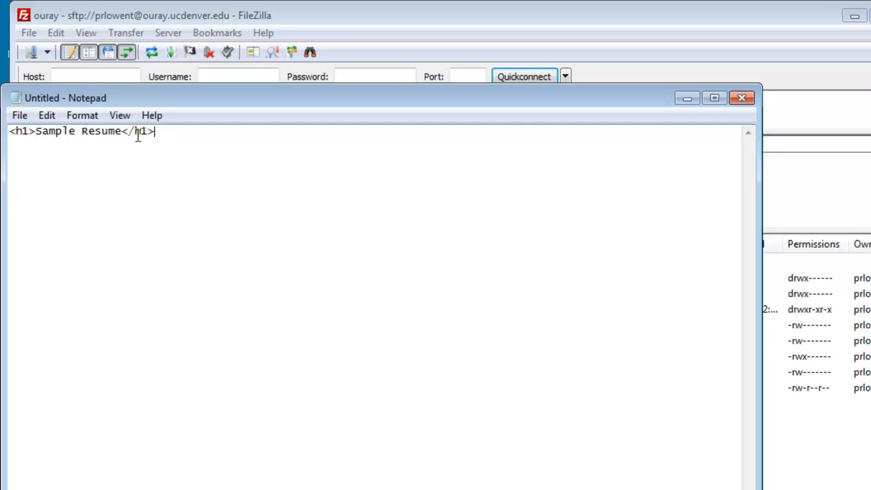
Save the page as resume.html in My Web Sites\ucdenver\5990.
left_click(21, 115)
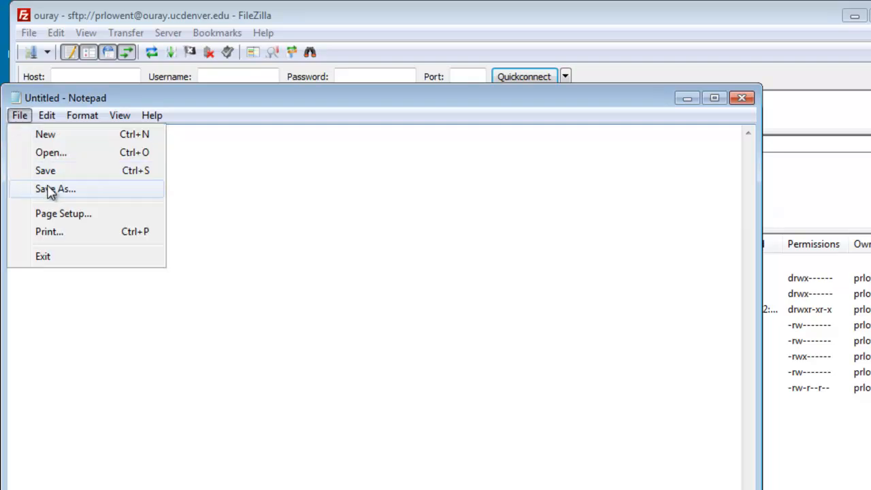
left_click(48, 189)
type("resume.html")
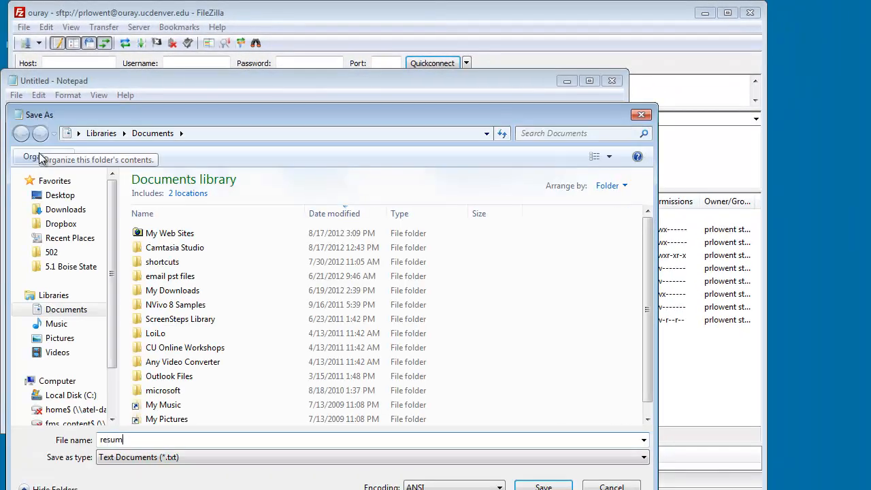
double_click(163, 233)
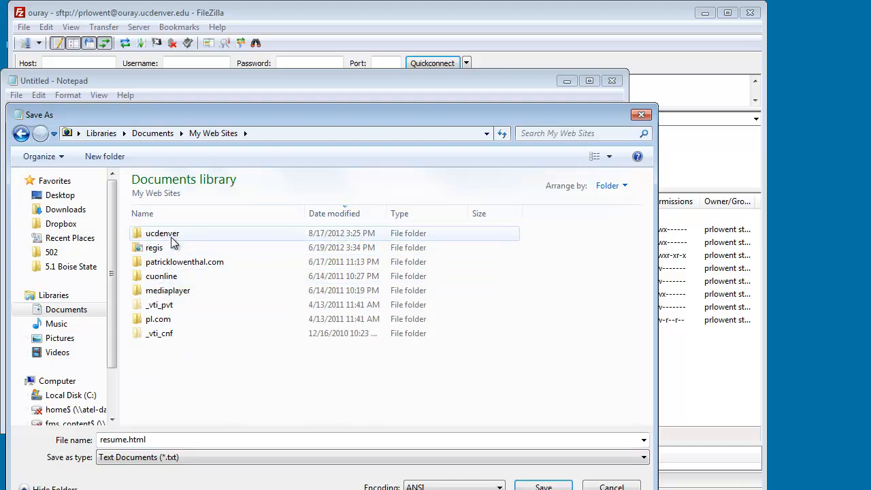
double_click(166, 235)
double_click(164, 236)
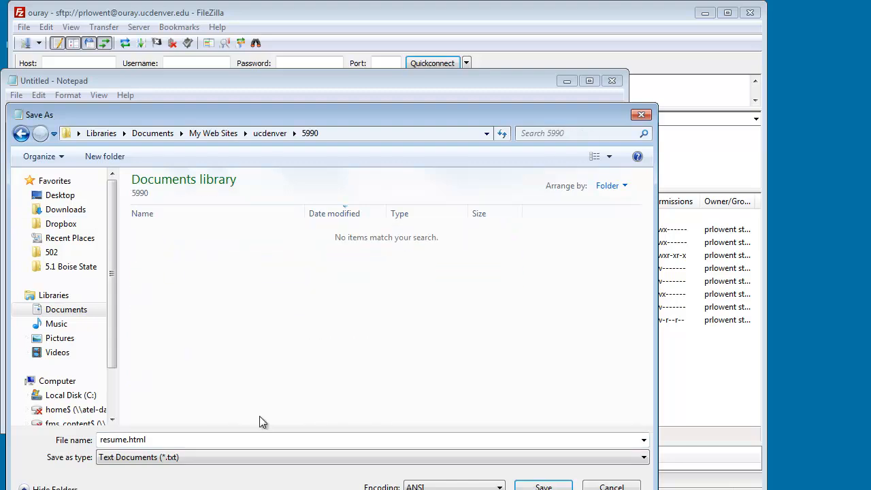
left_click(537, 486)
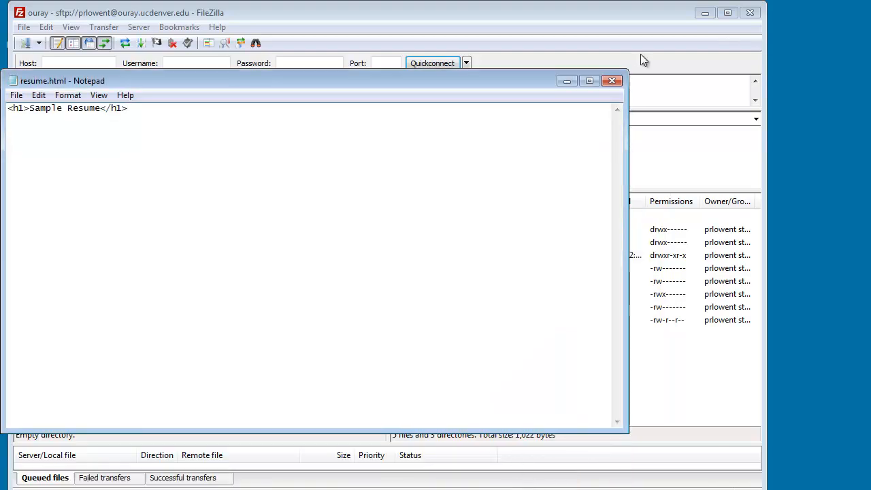
Return to FileZilla and refresh the local listing so the new resume.html appears.
left_click(612, 80)
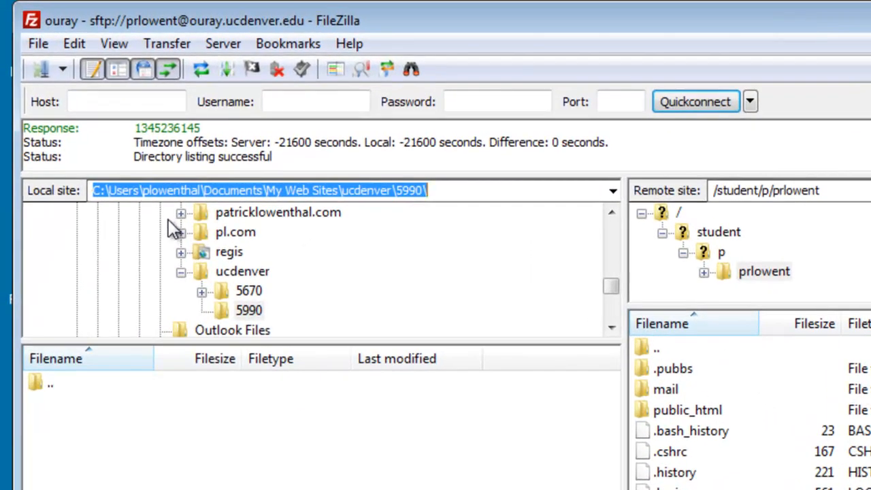
left_click(199, 70)
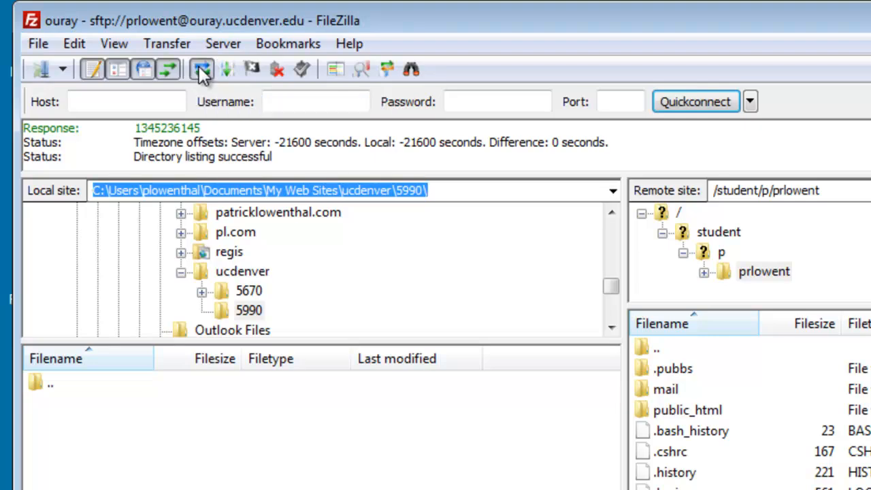
left_click(65, 404)
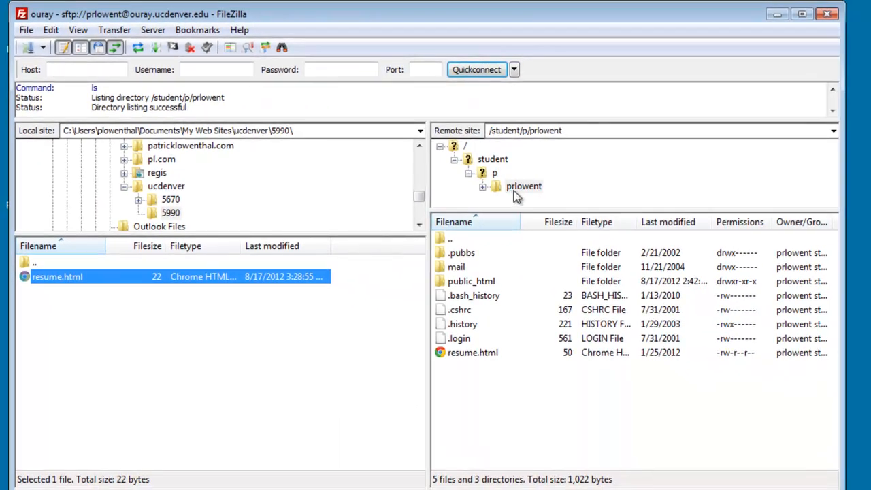
left_click(458, 285)
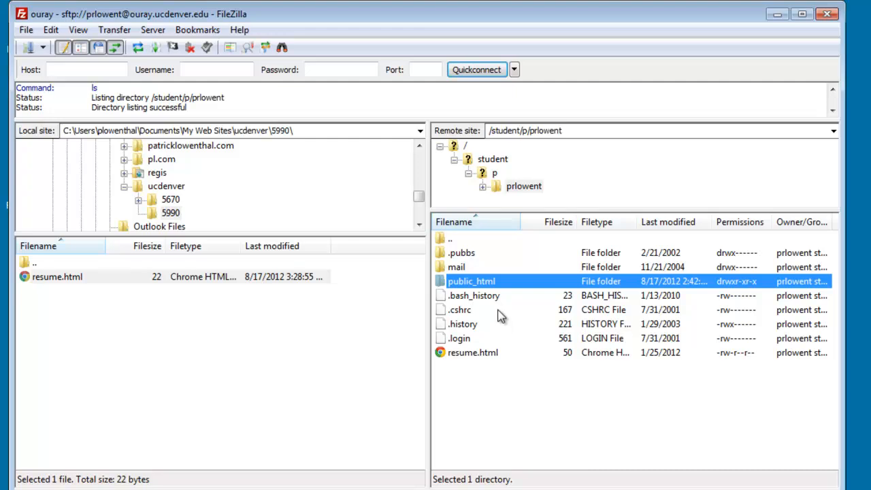
Delete the old remote resume.html and open the server's public_html folder.
left_click(453, 355)
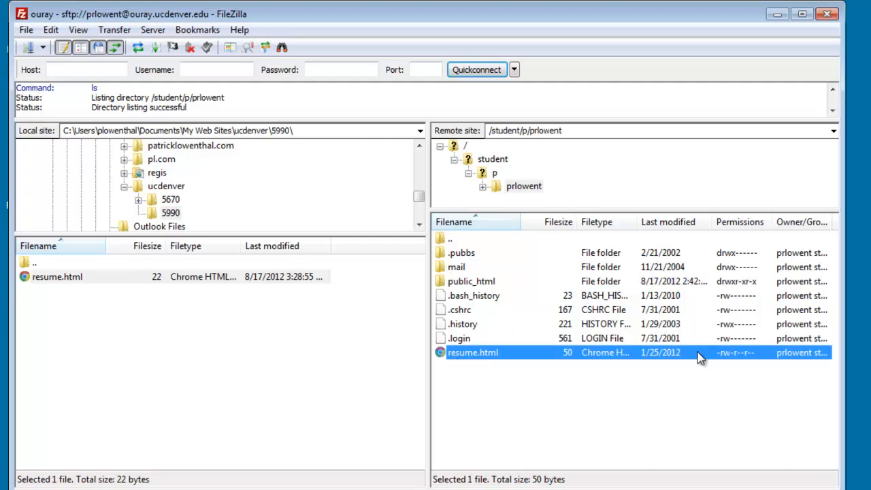
right_click(469, 354)
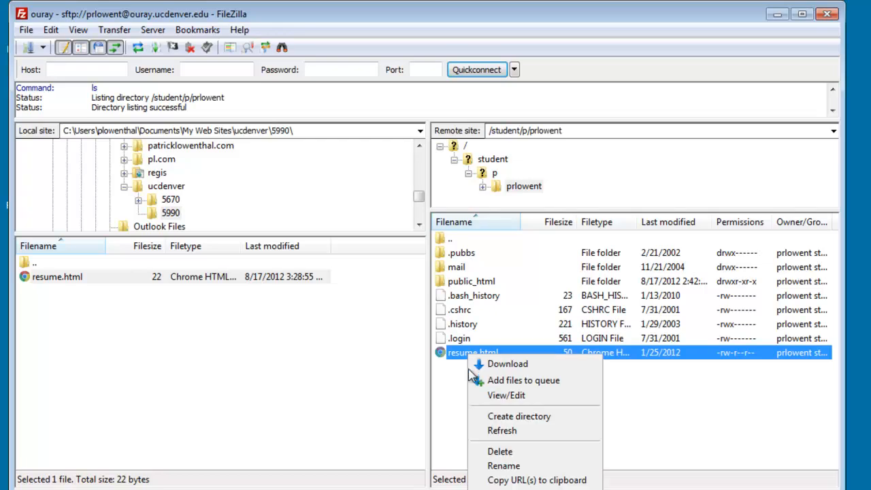
left_click(509, 454)
key("Return")
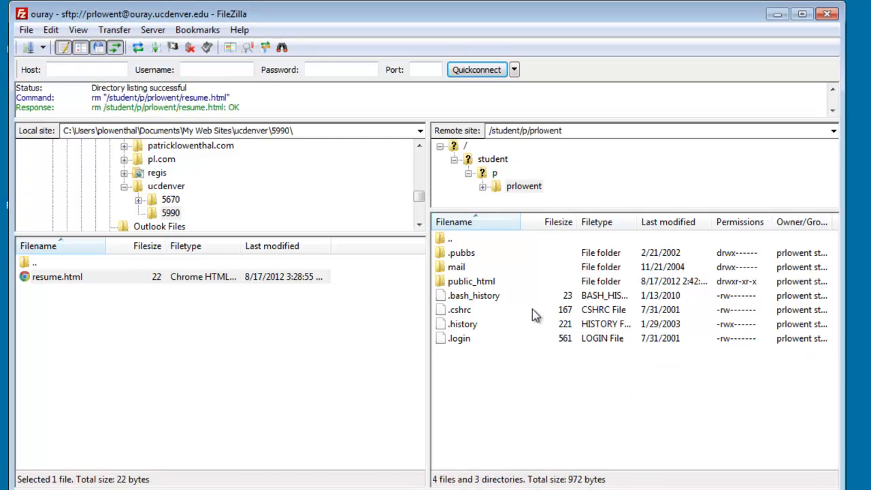
double_click(481, 281)
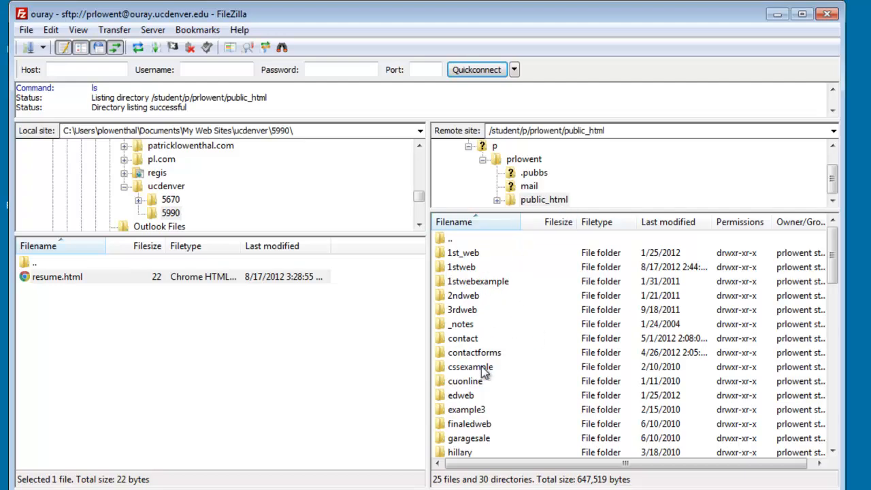
Upload the local resume.html into the remote 1stweb folder, overwriting the existing copy.
double_click(463, 267)
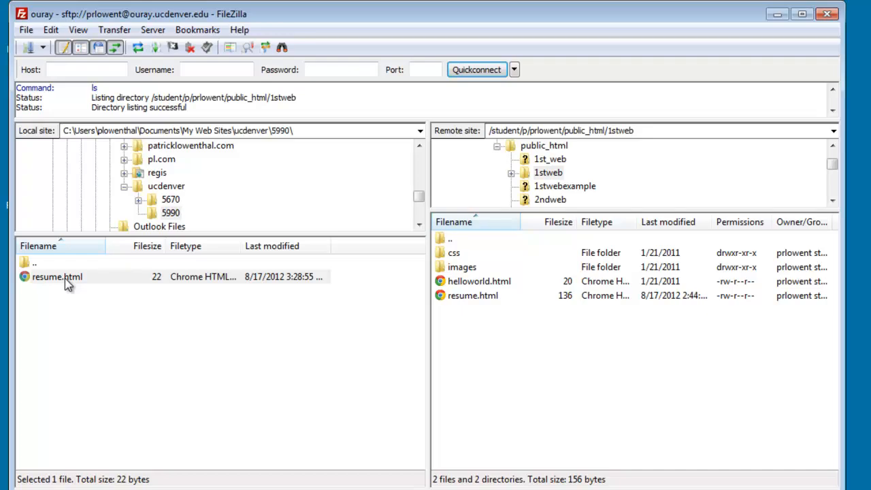
left_click_drag(69, 285, 533, 316)
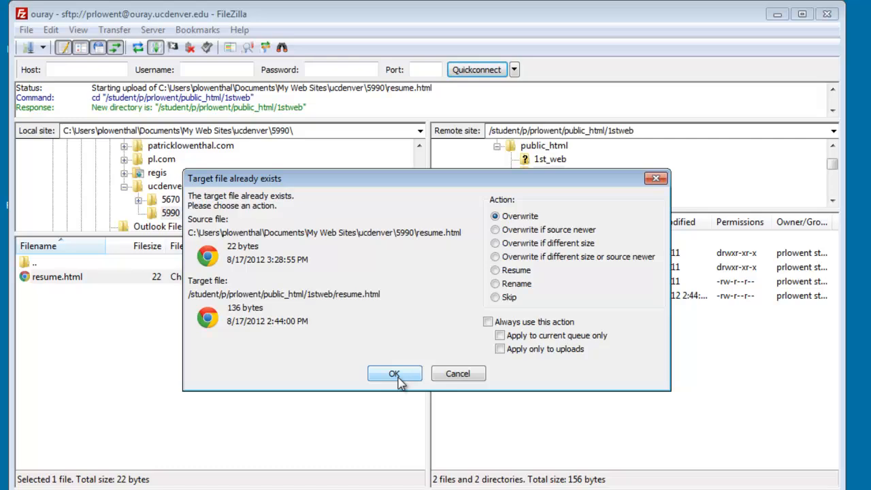
left_click(395, 376)
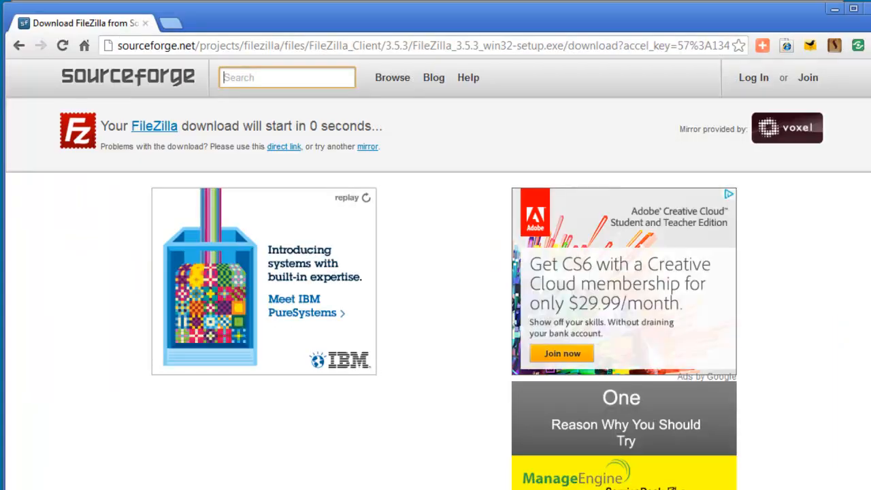
Load ouray's 1stweb/resume.html in Chrome to check the Sample Resume heading, then return to FileZilla.
left_click(396, 45)
type("ed")
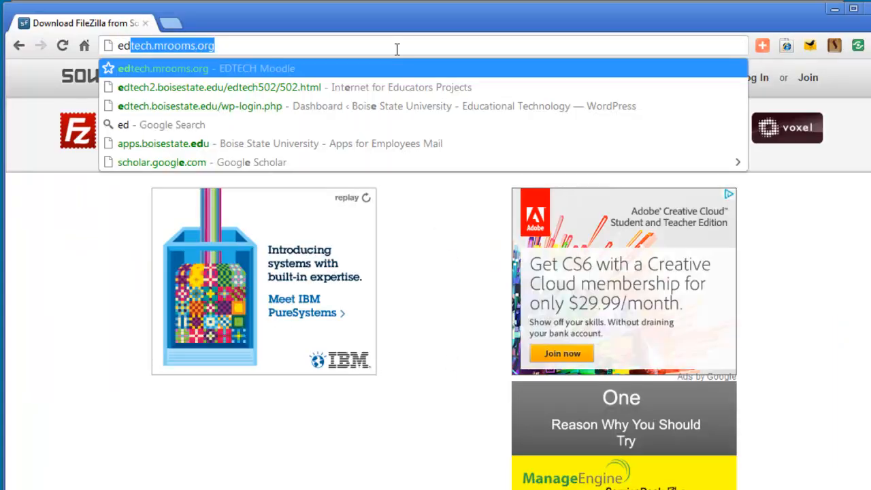
key("BackSpace")
key("BackSpace")
key("BackSpace")
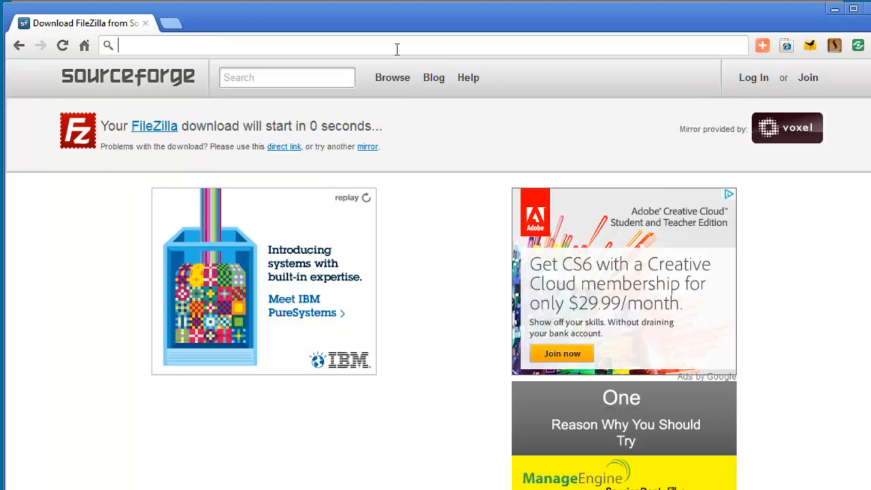
type("ouray")
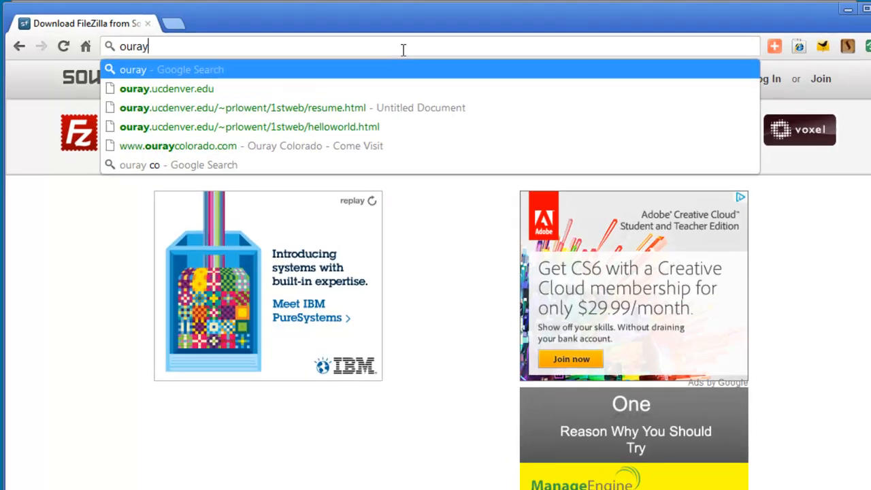
key("Down")
key("Down")
key("Return")
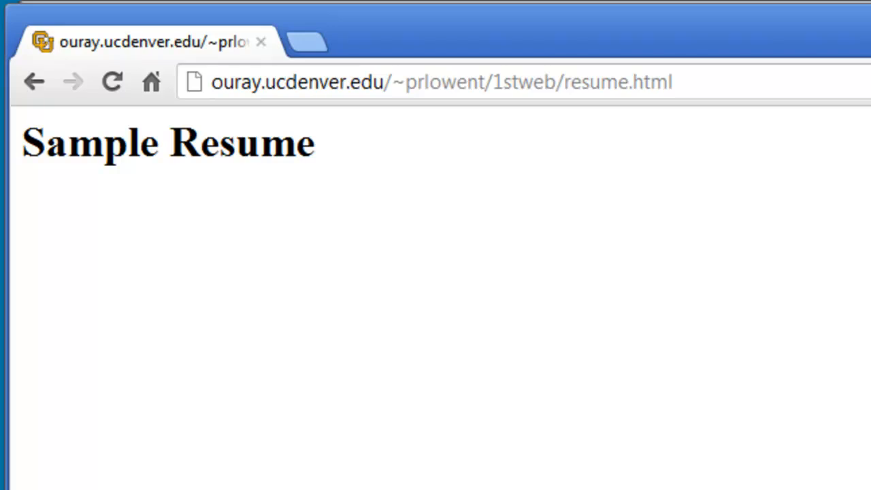
key("alt+Tab")
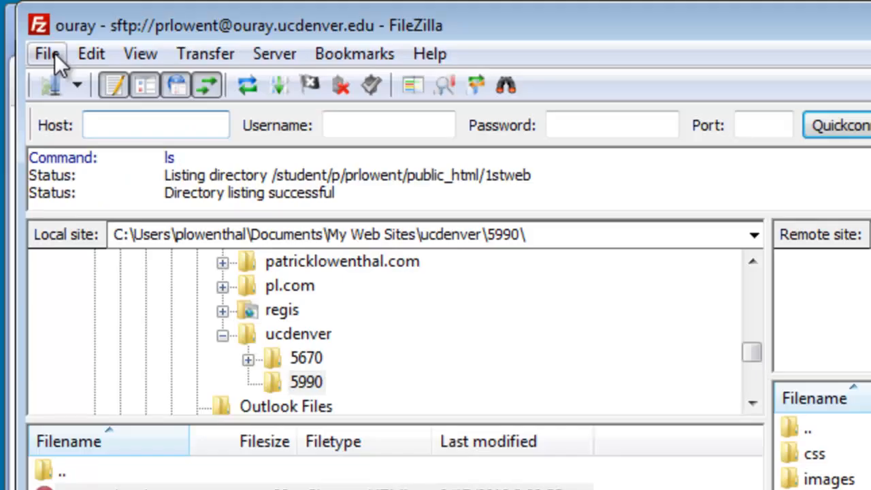